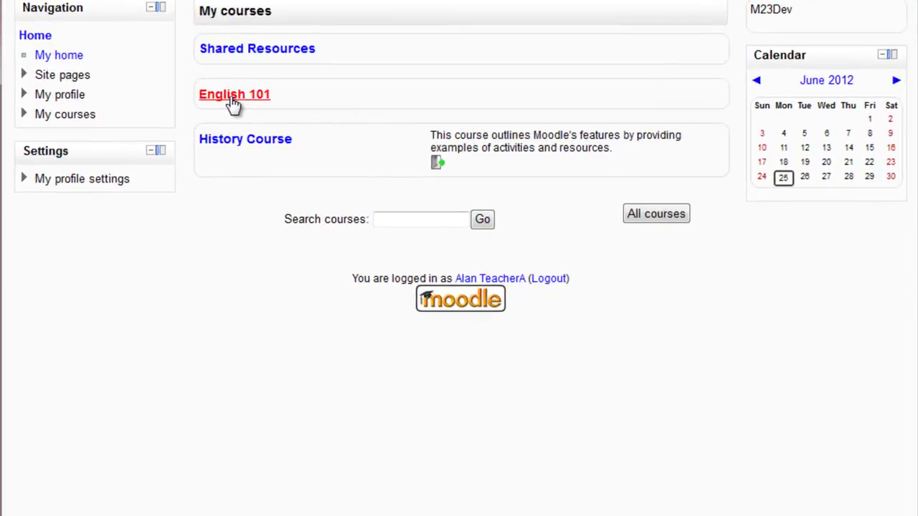
In English 101, turn editing on and drop a Word file into Topic 2.
left_click(234, 101)
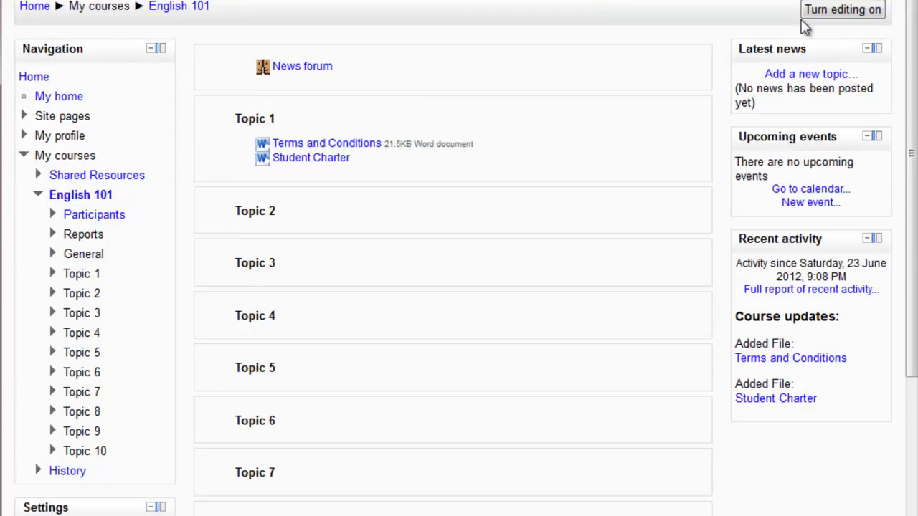
left_click(817, 11)
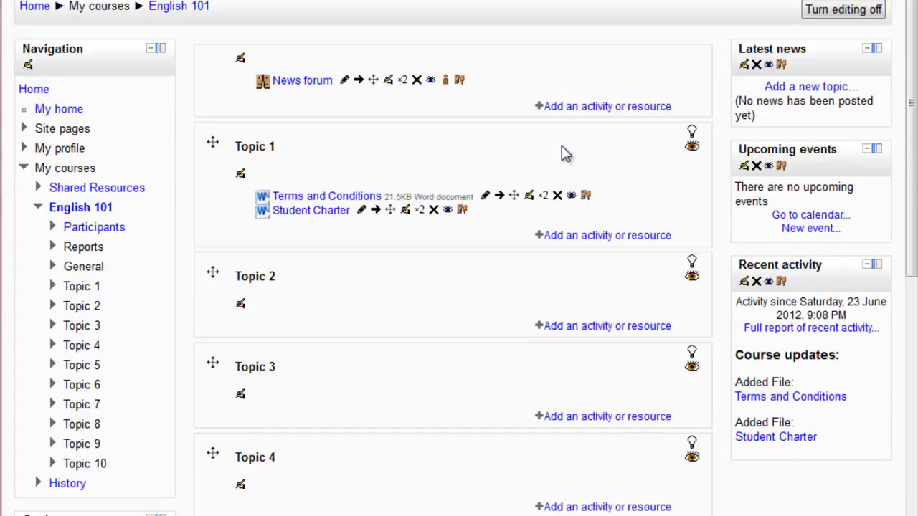
left_click_drag(832, 387, 395, 309)
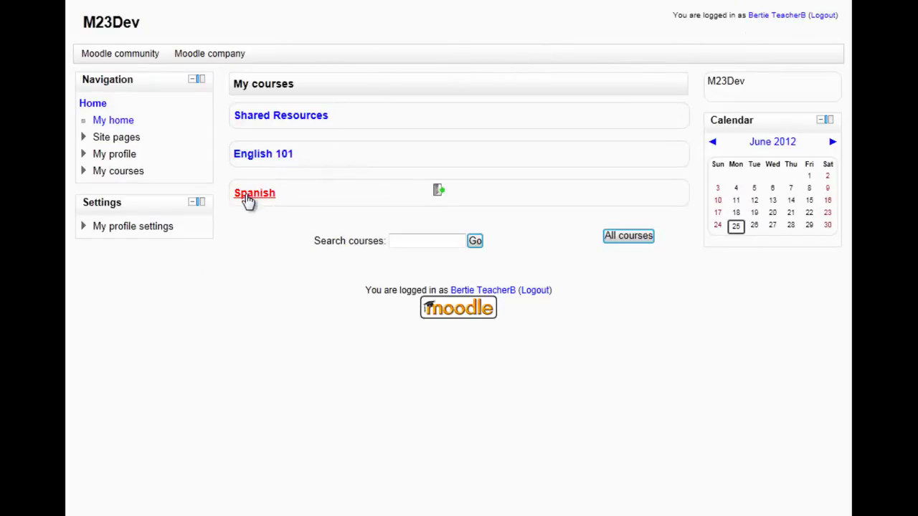
Check that English 101's Topic 2 holds the test word document, then go to the Spanish course.
left_click(279, 160)
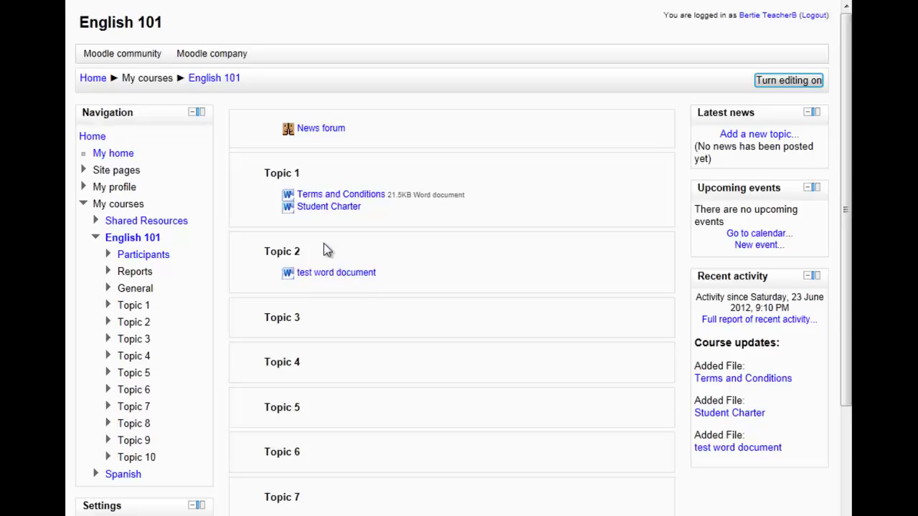
left_click(102, 78)
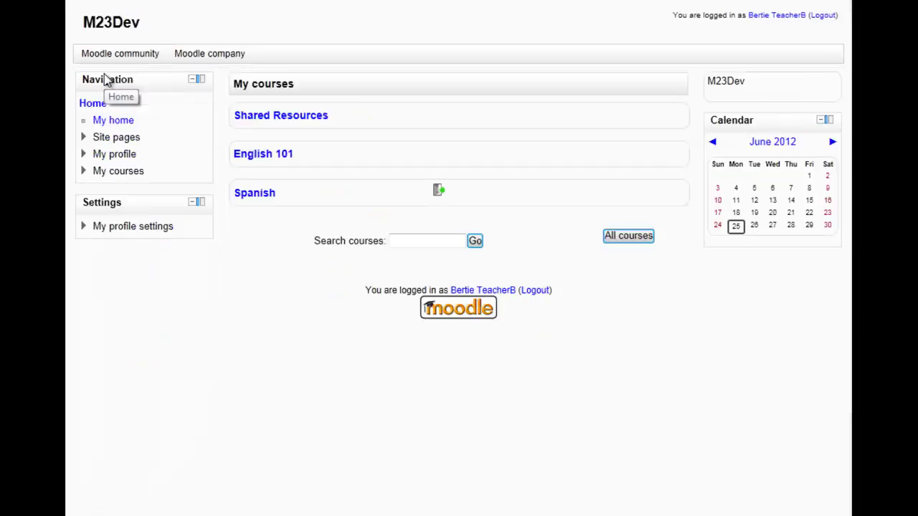
left_click(257, 197)
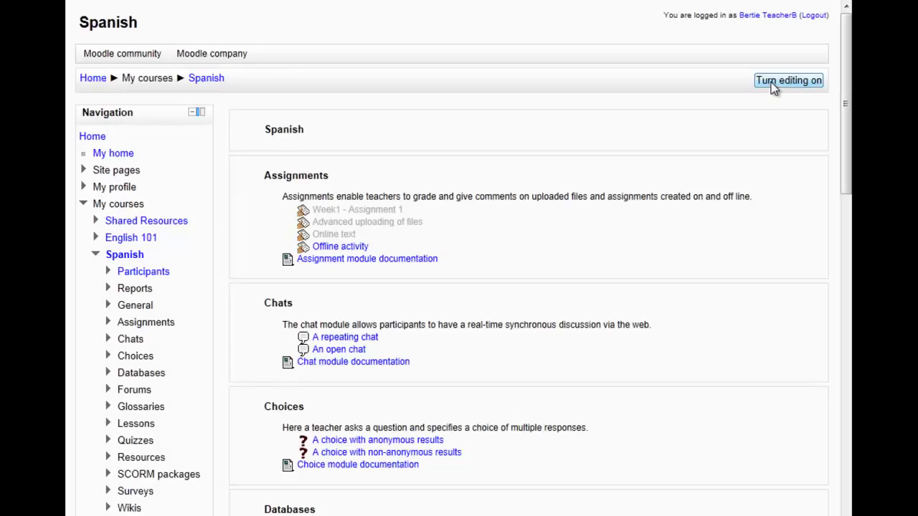
Turn editing on in Spanish and start a new File resource named Test Document.
left_click(774, 85)
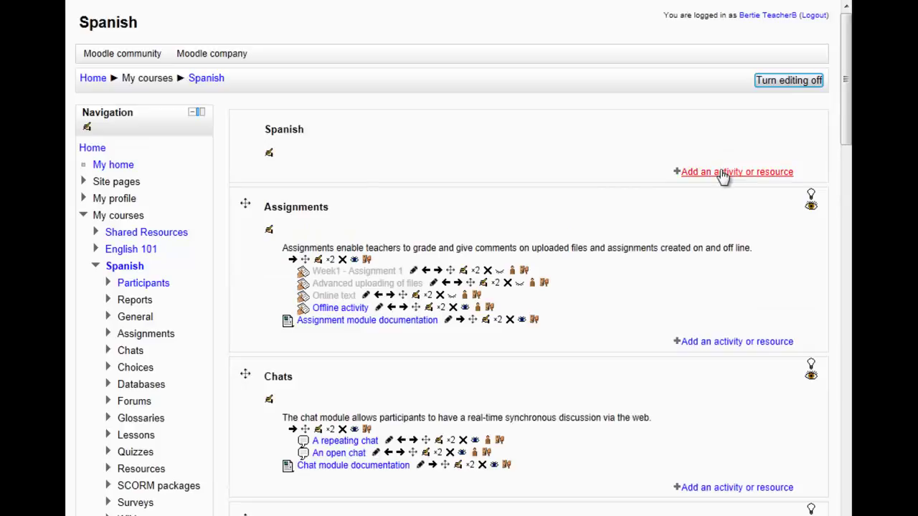
left_click(722, 177)
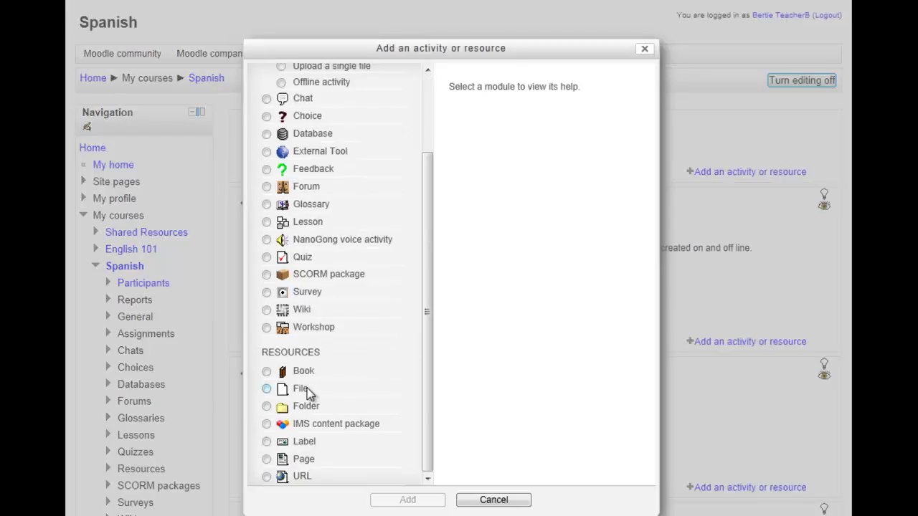
double_click(311, 390)
left_click(359, 175)
type("Test Document")
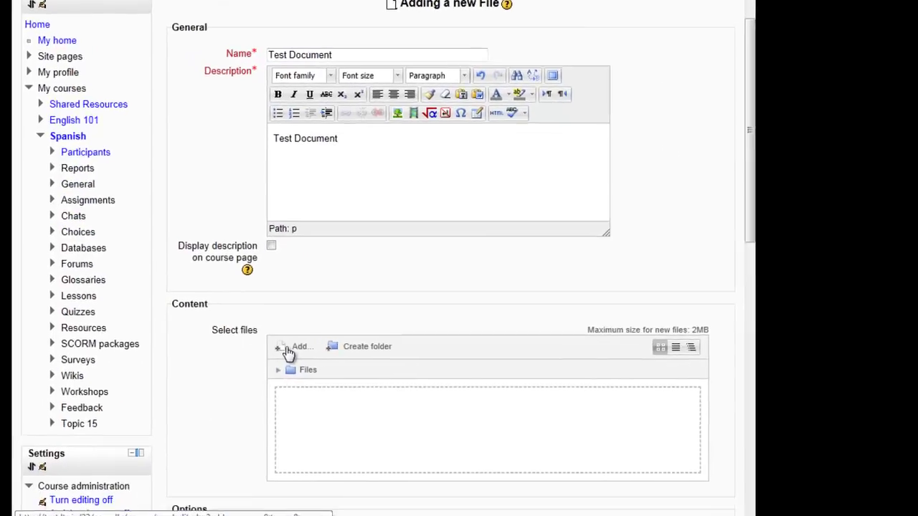
Attach English 101's test word document.docx from server files as an alias.
left_click(290, 349)
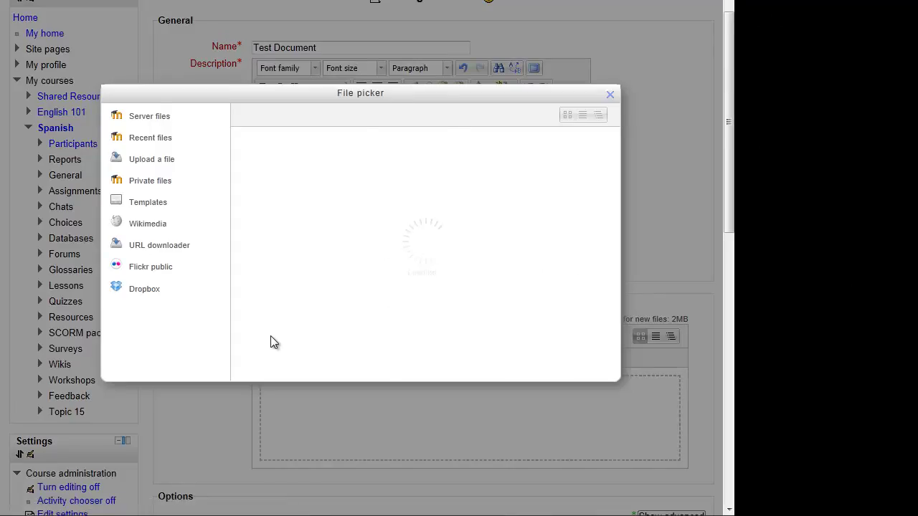
left_click(165, 119)
left_click(271, 130)
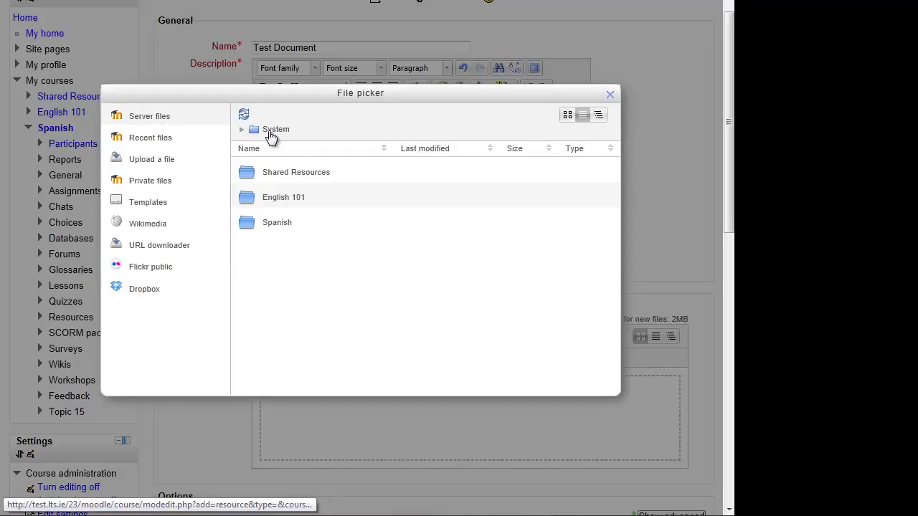
left_click(280, 197)
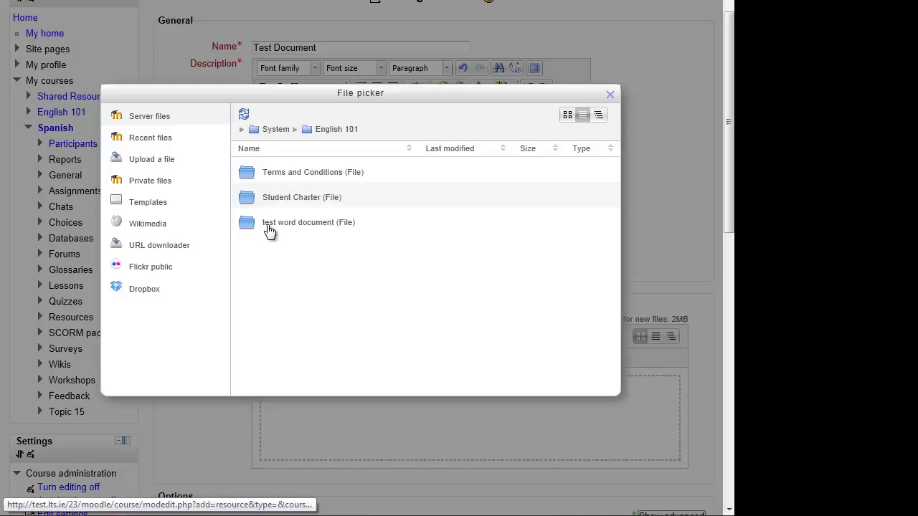
left_click(268, 224)
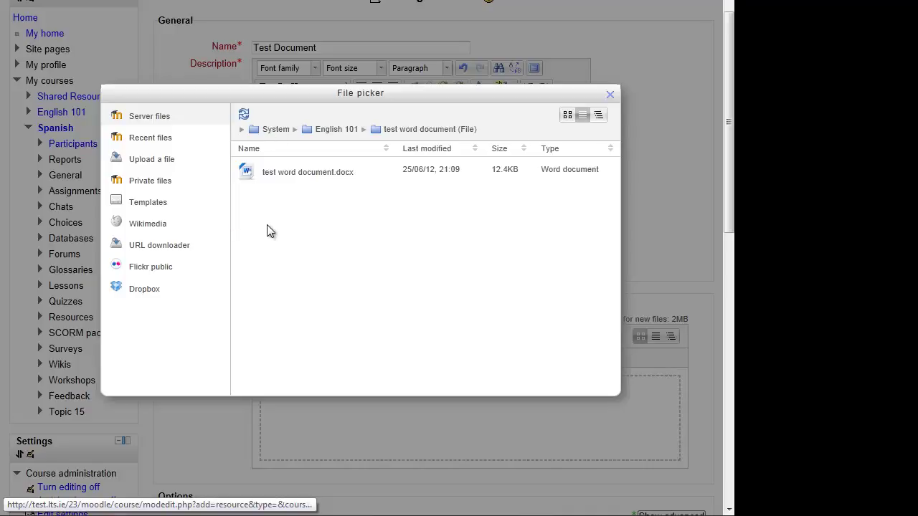
left_click(285, 175)
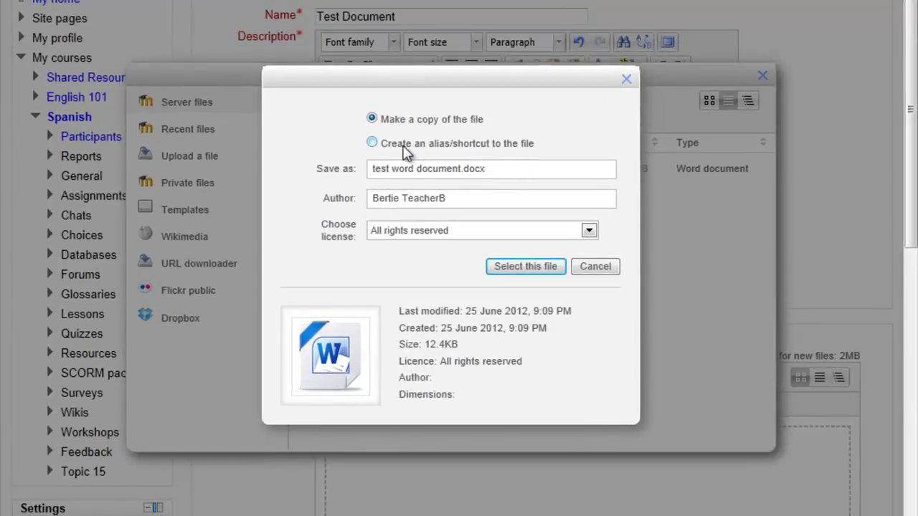
left_click(374, 144)
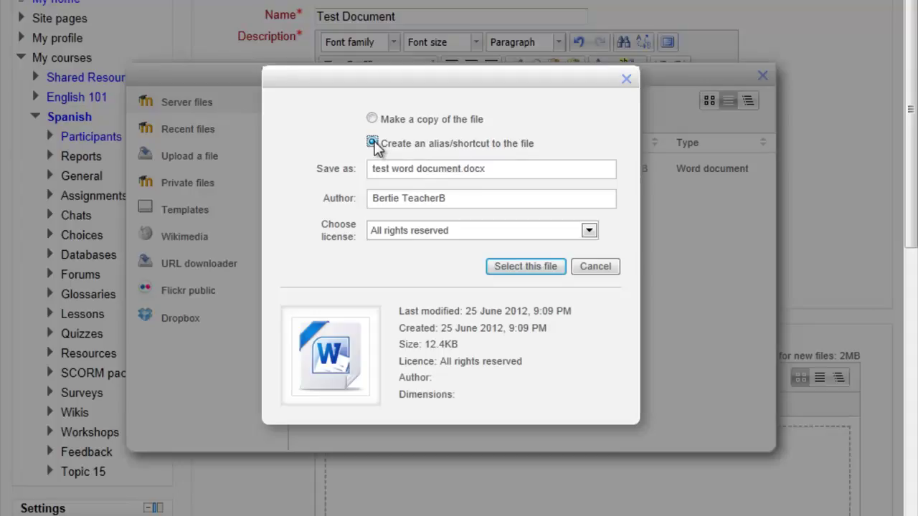
left_click(523, 271)
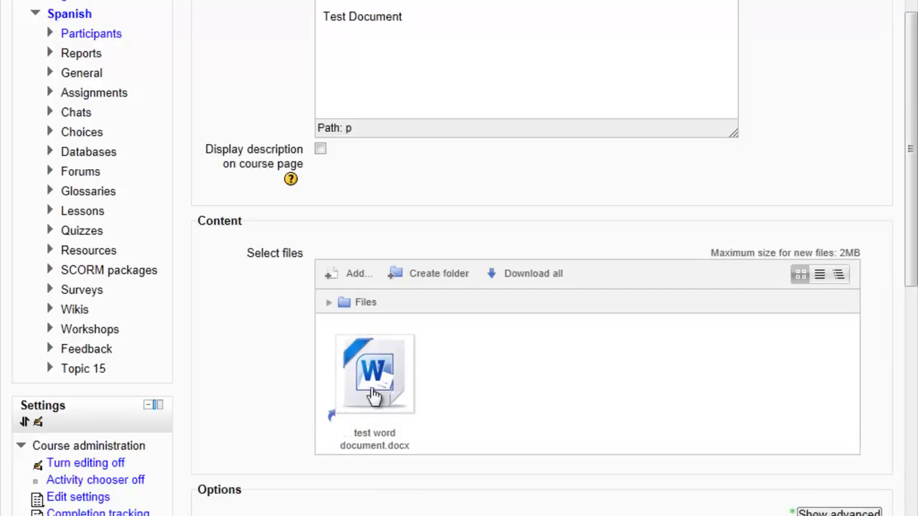
Set Test Document to Force download, show its size and type, and save it to the course.
scroll(377, 387, "down", 3)
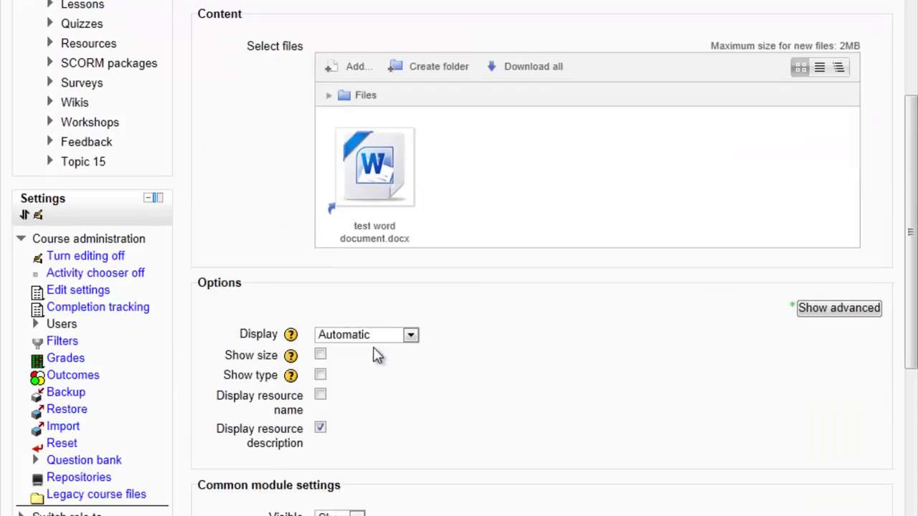
left_click(375, 335)
left_click(363, 378)
scroll(364, 383, "down", 3)
left_click(320, 148)
left_click(320, 168)
scroll(362, 203, "down", 2)
scroll(362, 203, "down", 2)
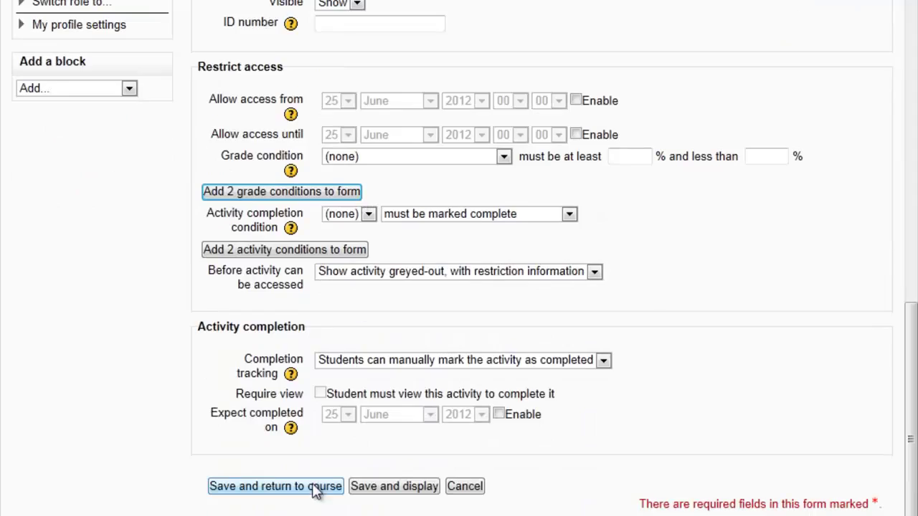
left_click(276, 486)
scroll(317, 25, "up", 2)
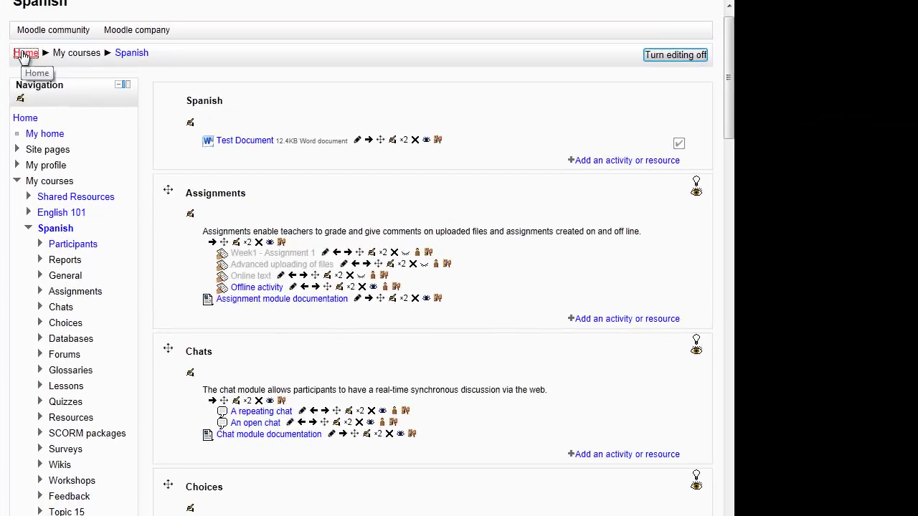
Look through the Shared Resources course, then return to the site home.
left_click(25, 55)
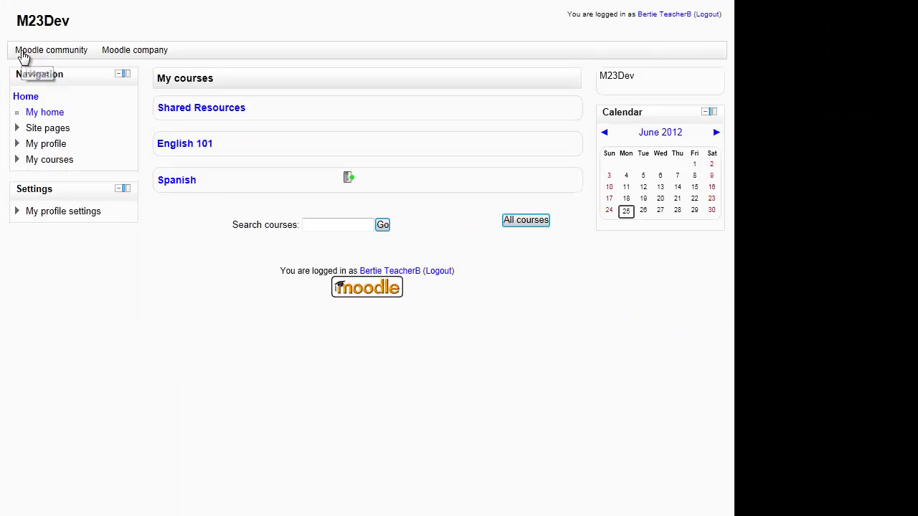
left_click(166, 114)
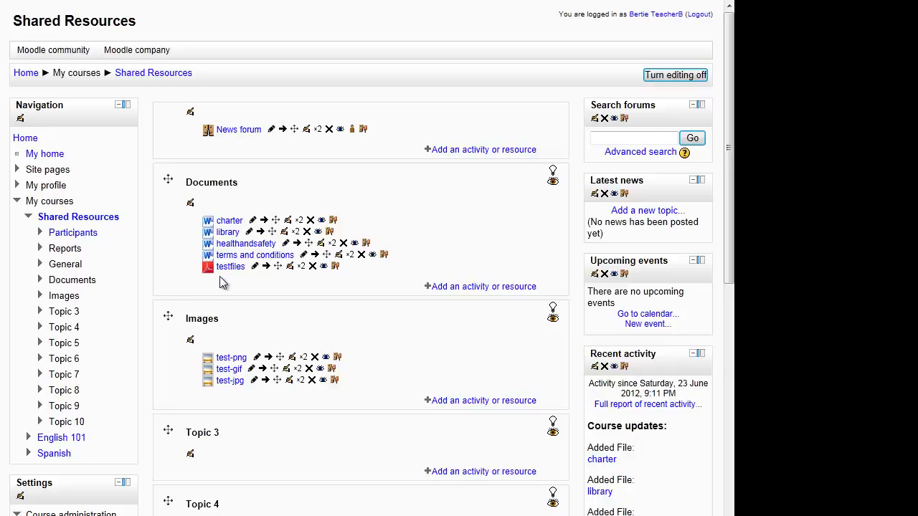
left_click(27, 74)
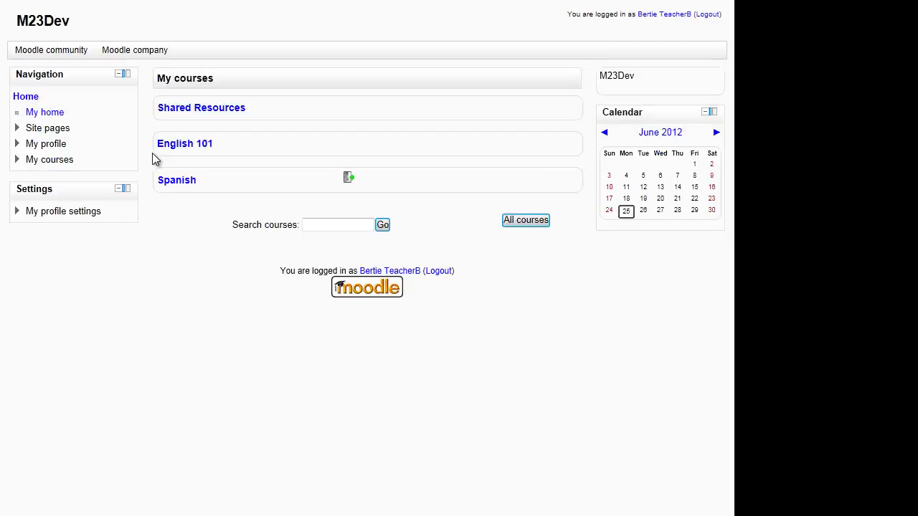
In the Spanish course, start a new File resource named test pdf.
left_click(179, 181)
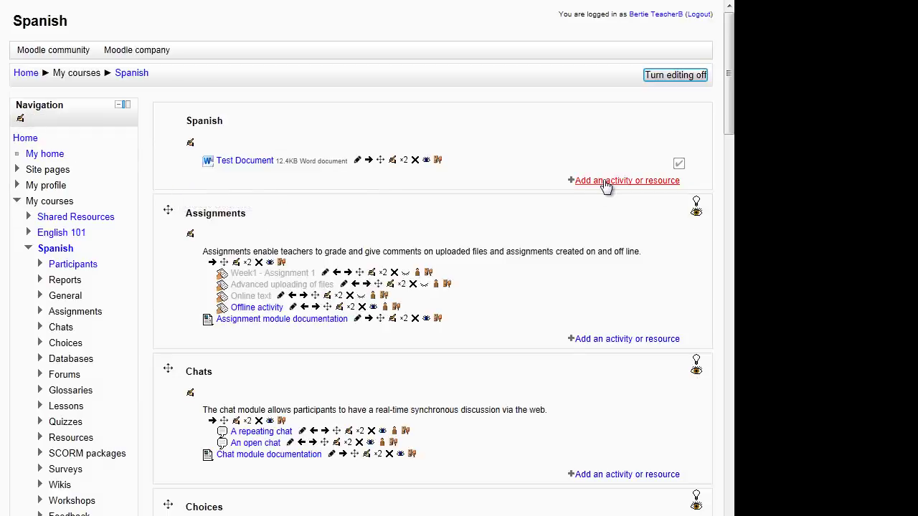
left_click(606, 181)
left_click_drag(335, 300, 338, 392)
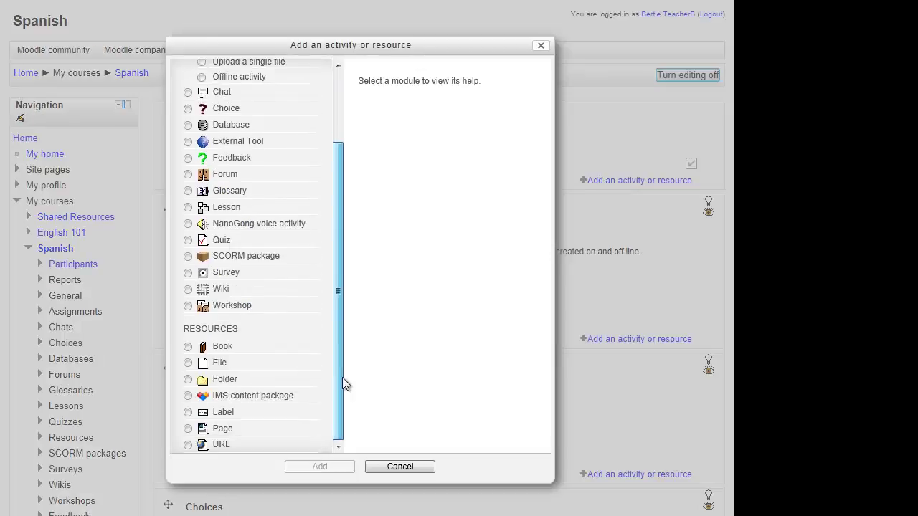
left_click(221, 364)
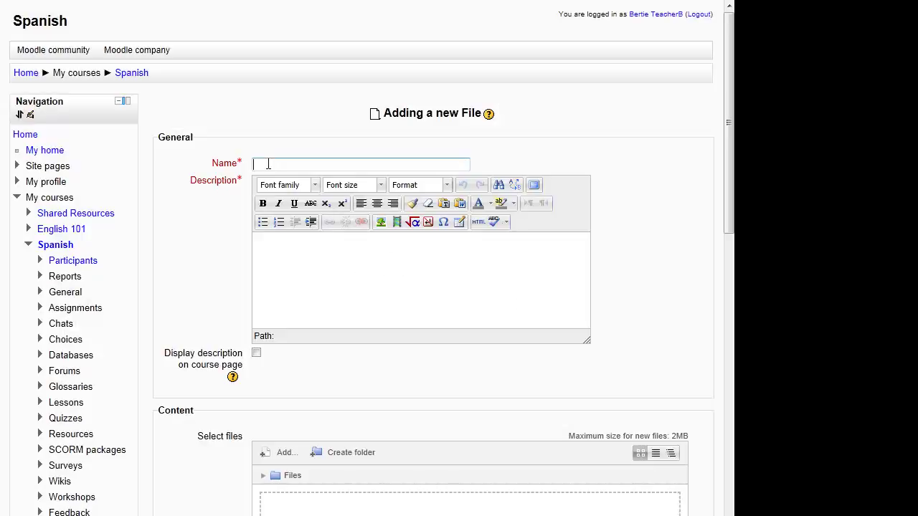
left_click(268, 164)
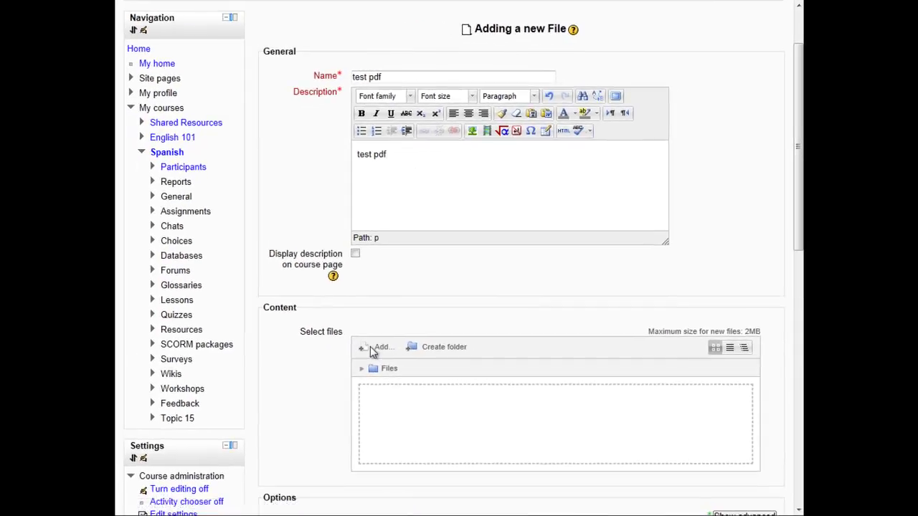
Attach testfiles.pdf from the Shared Resources testfiles folder as an alias.
left_click(282, 366)
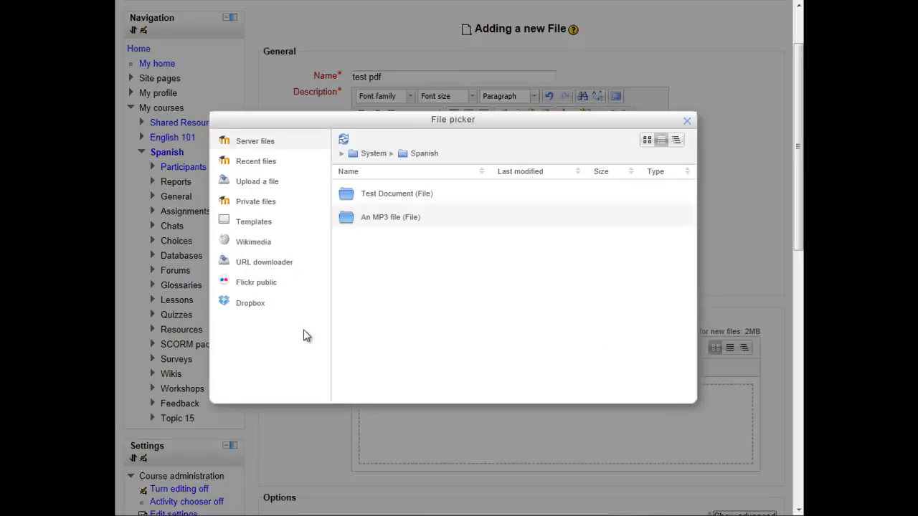
left_click(371, 152)
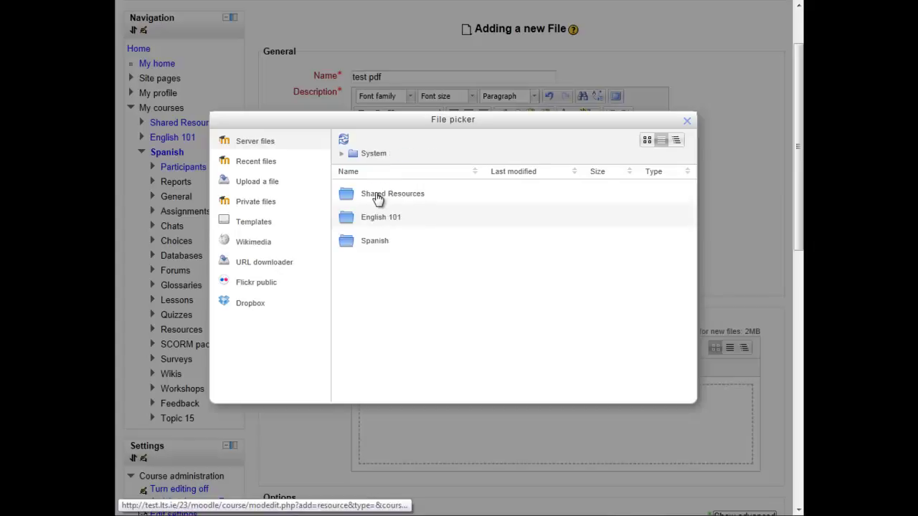
left_click(377, 197)
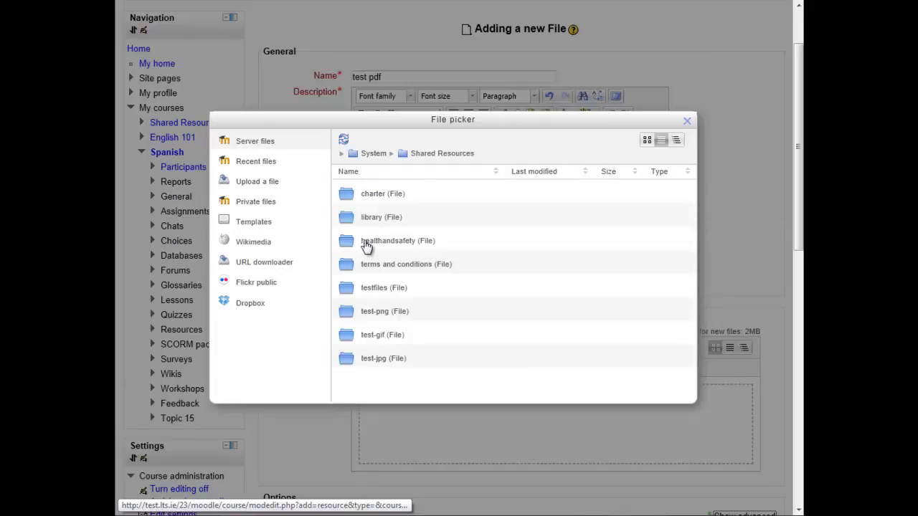
scroll(365, 245, "down", 1)
left_click(383, 211)
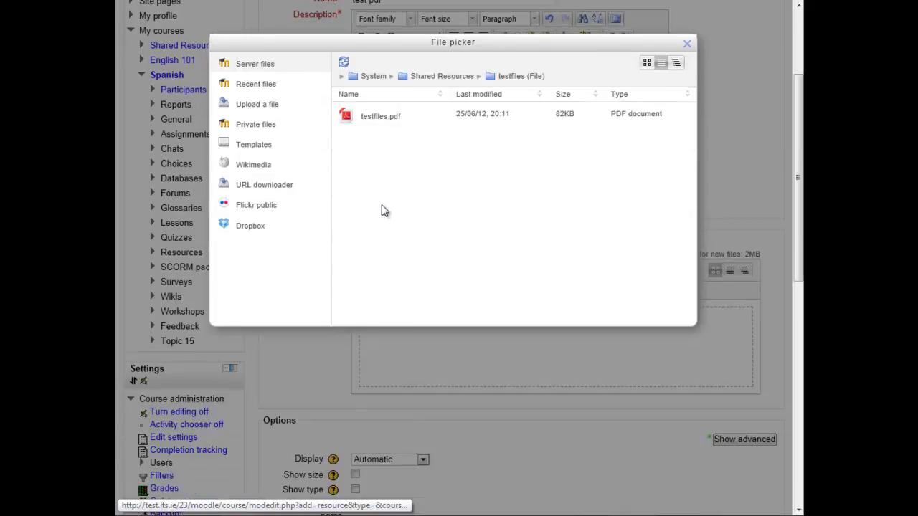
left_click(377, 119)
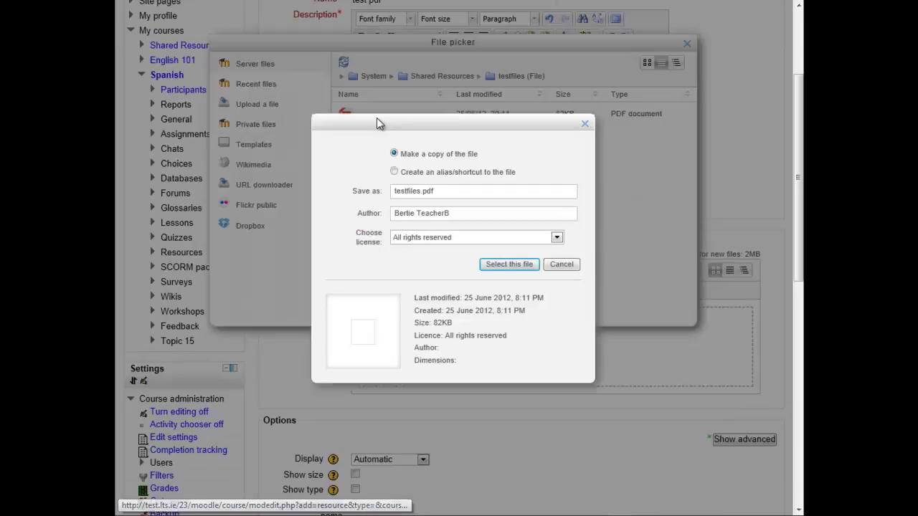
left_click(395, 173)
left_click(500, 265)
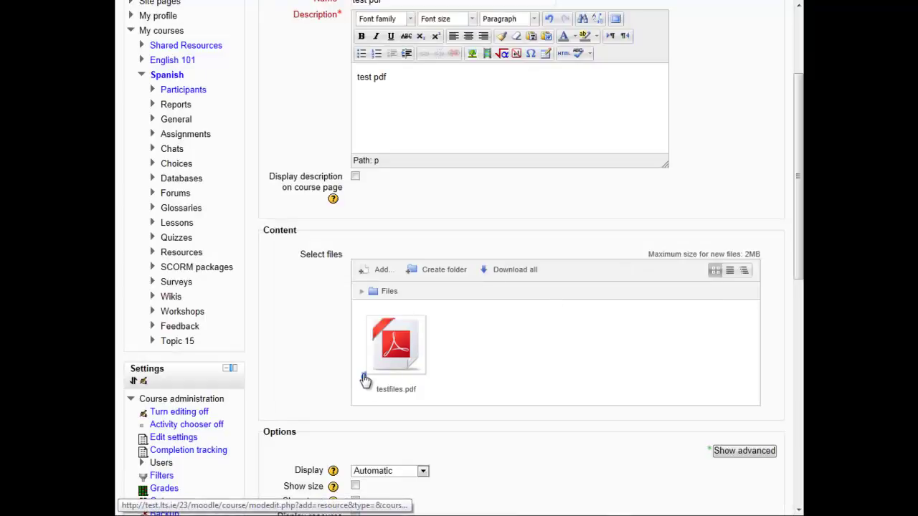
Save the test pdf resource so it is listed under Test Document in the Spanish course.
scroll(372, 380, "down", 2)
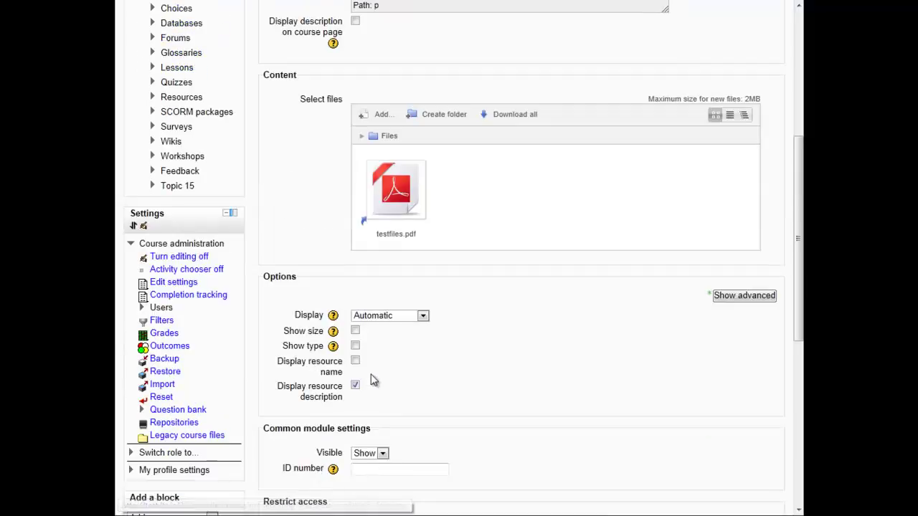
scroll(391, 232, "down", 1)
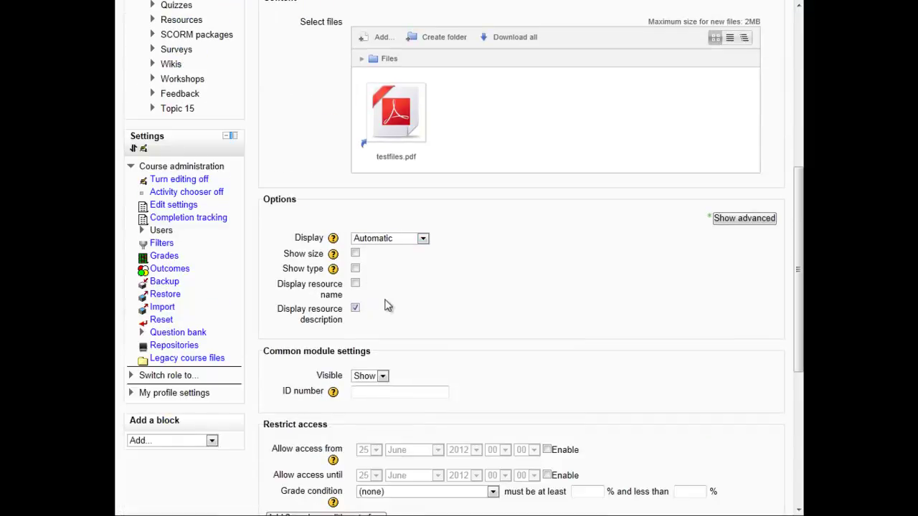
scroll(383, 287, "down", 4)
left_click(347, 429)
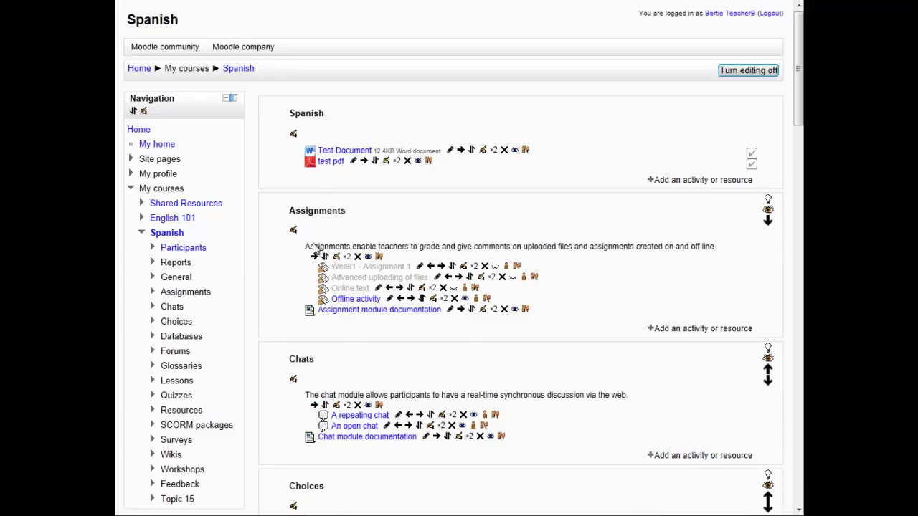
scroll(328, 160, "down", 2)
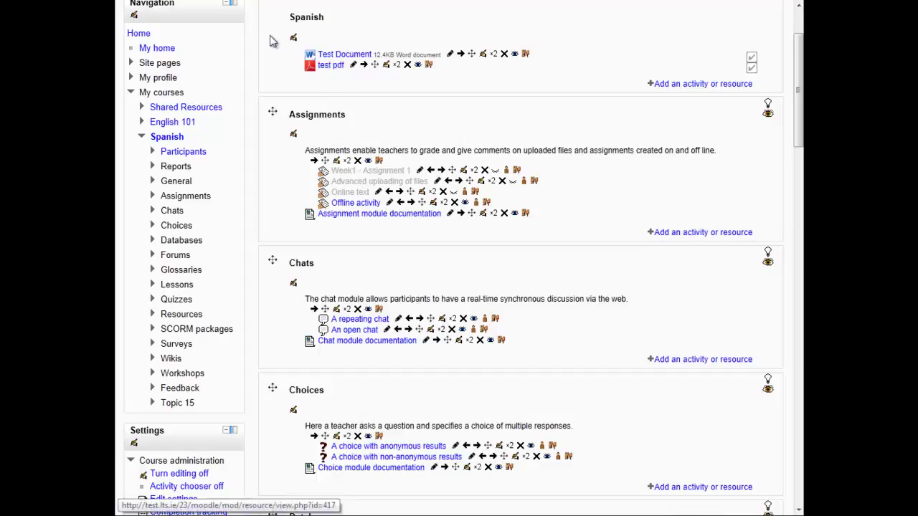
scroll(236, 40, "up", 3)
Return to the site home and open the Shared Resources course to view its Documents files.
left_click(138, 70)
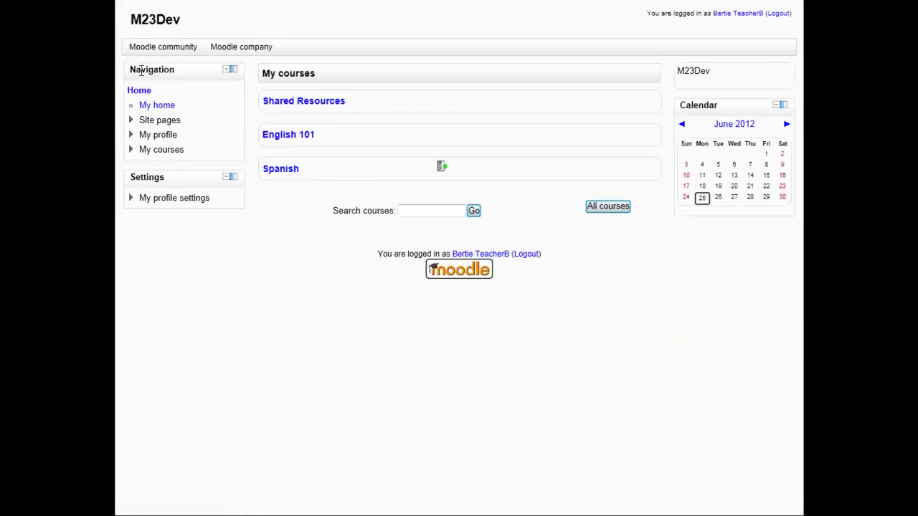
left_click(328, 102)
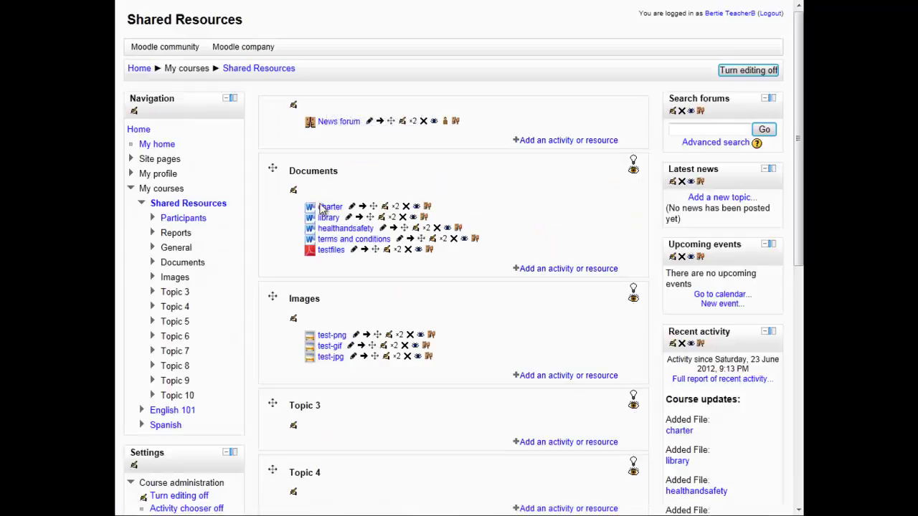